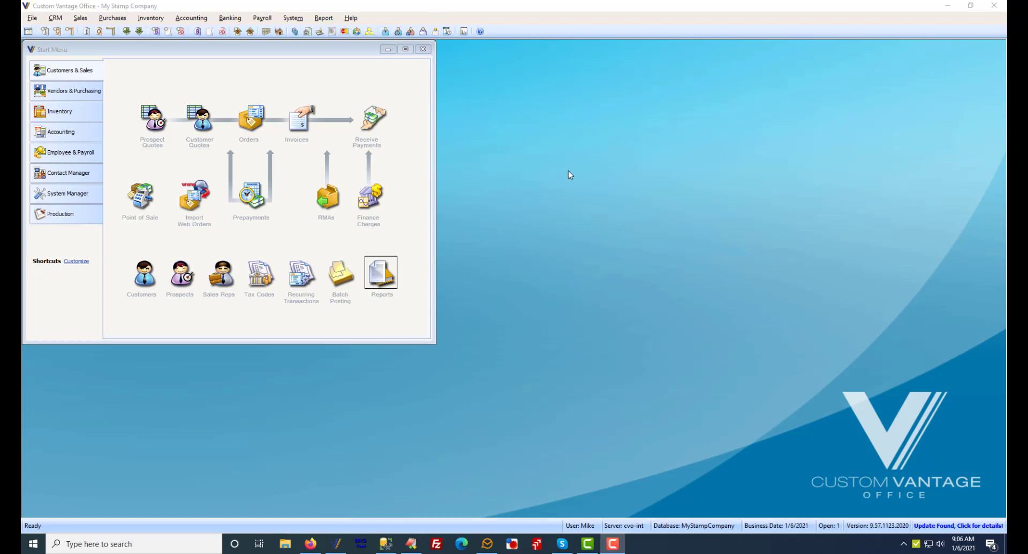
Step: Add a 'Case' unit of measure to the inventory units list and save it
{"action": "left_click", "coordinate": [145, 20]}
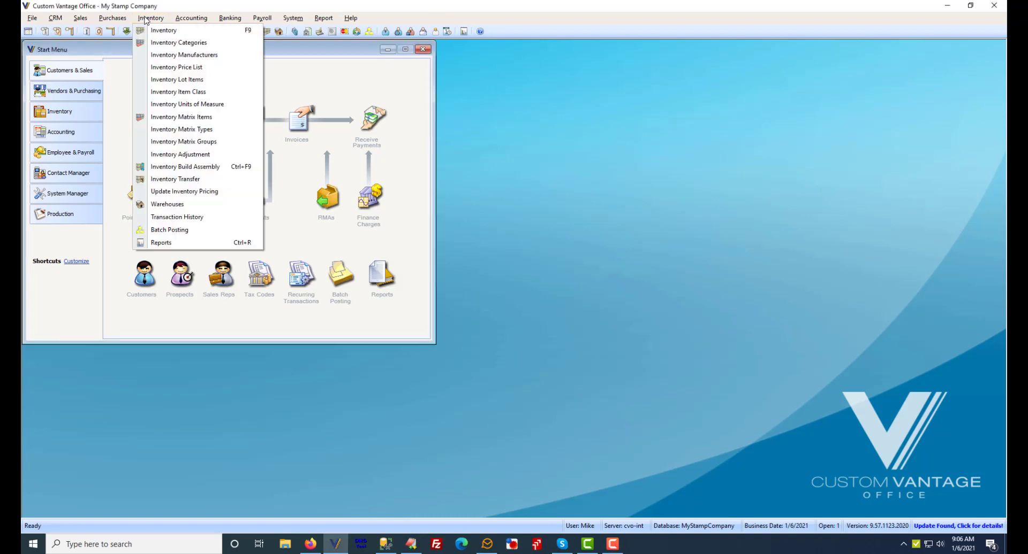
{"action": "left_click", "coordinate": [187, 104]}
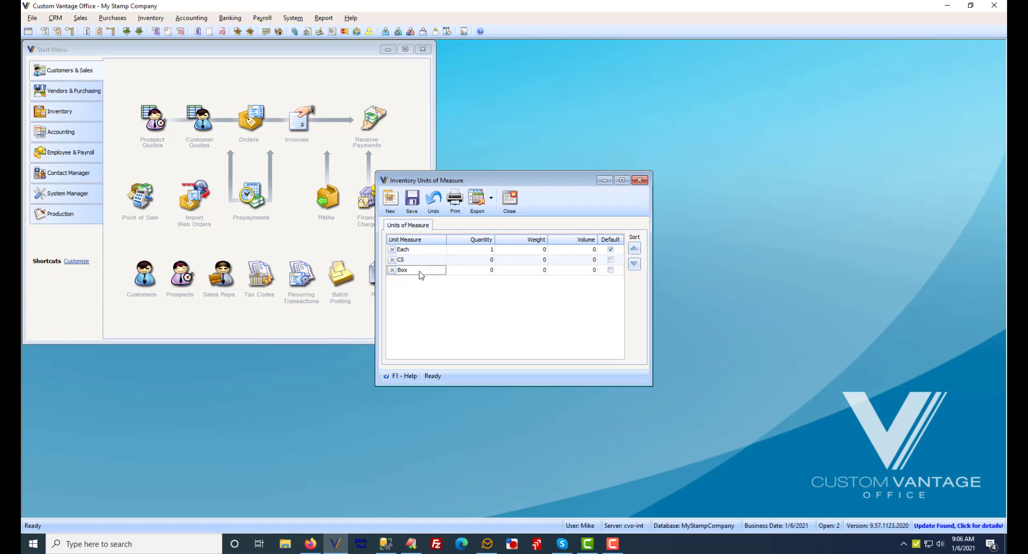
{"action": "left_click", "coordinate": [389, 201]}
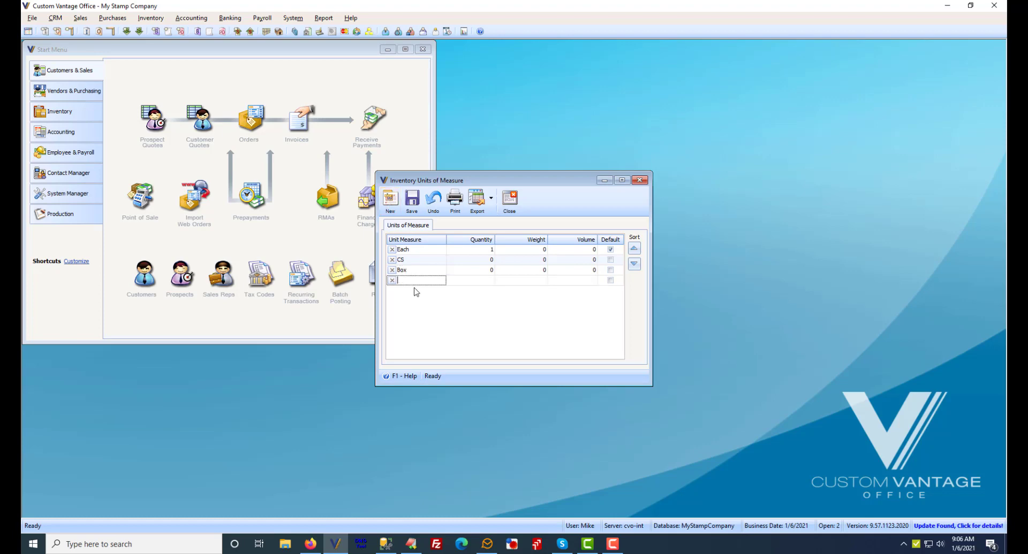
{"action": "type", "text": "Case"}
{"action": "left_click", "coordinate": [483, 250]}
{"action": "left_click", "coordinate": [483, 270]}
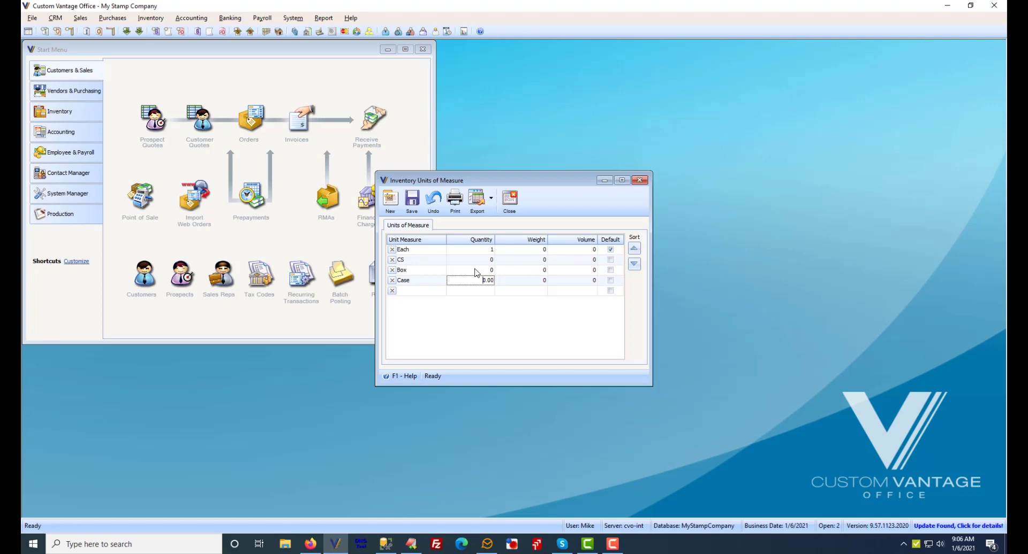
{"action": "left_click", "coordinate": [412, 201]}
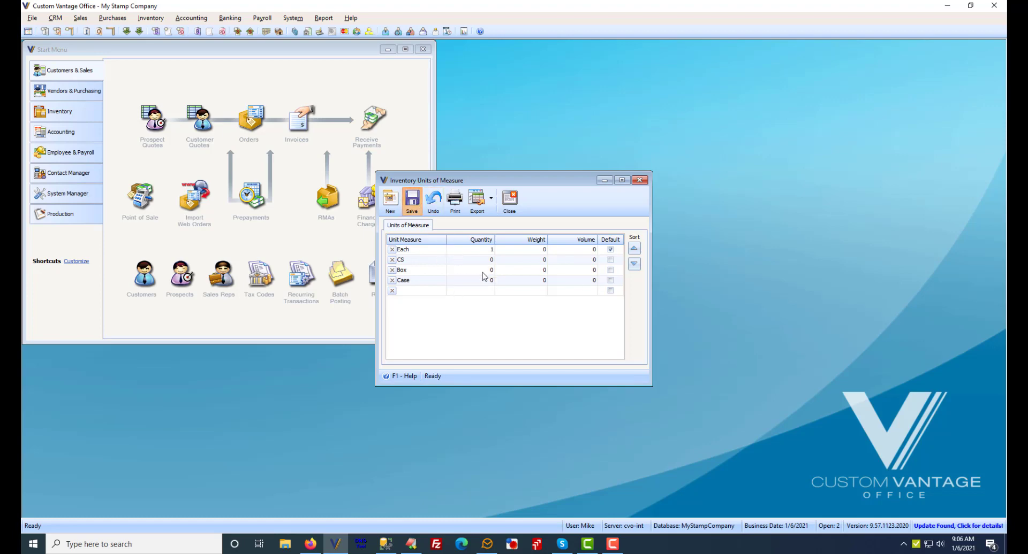
Step: Close units setup, open inventory items NRB and NRB-HC together, and view NRB-HC
{"action": "left_click", "coordinate": [508, 203]}
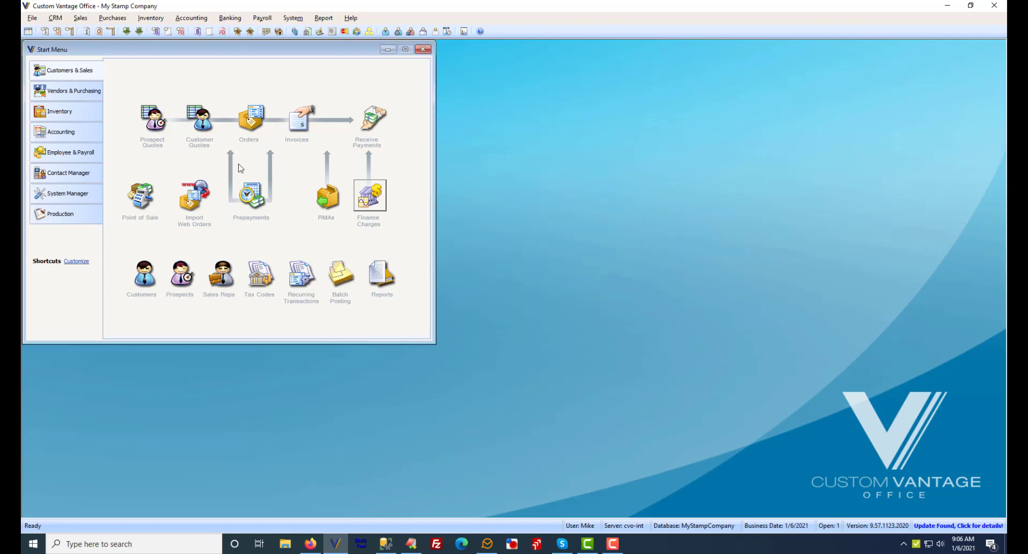
{"action": "left_click", "coordinate": [71, 112]}
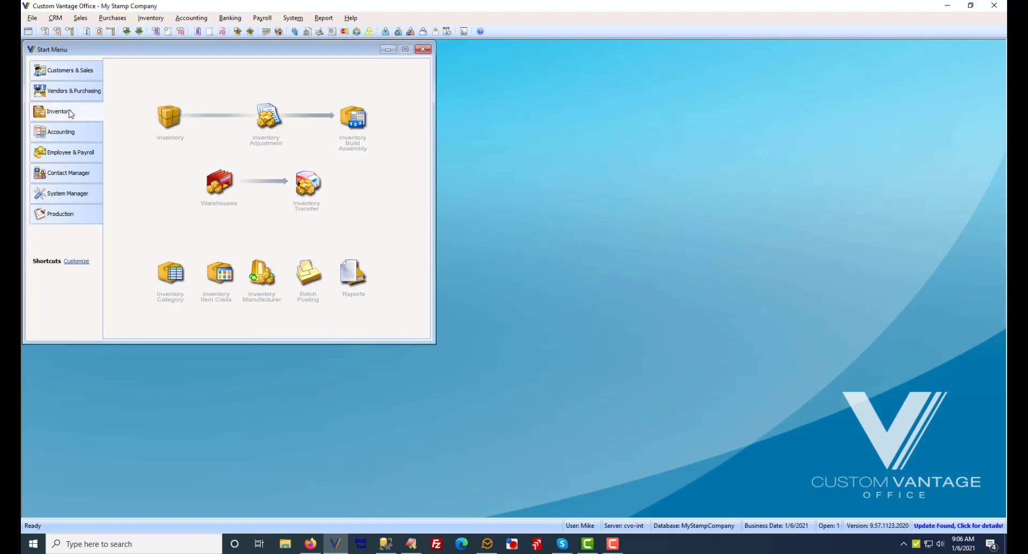
{"action": "left_click", "coordinate": [163, 116]}
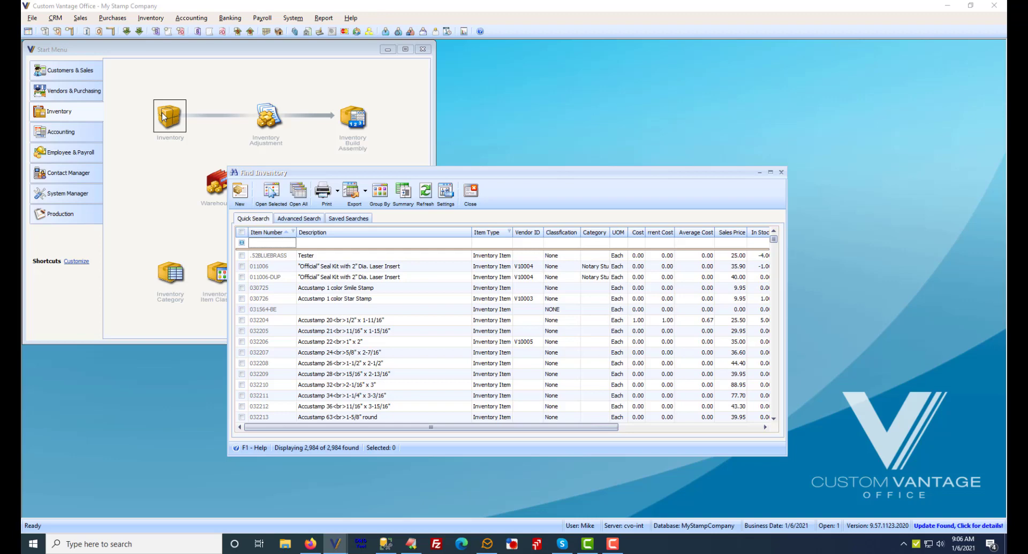
{"action": "type", "text": "nrbi"}
{"action": "key", "text": "Return"}
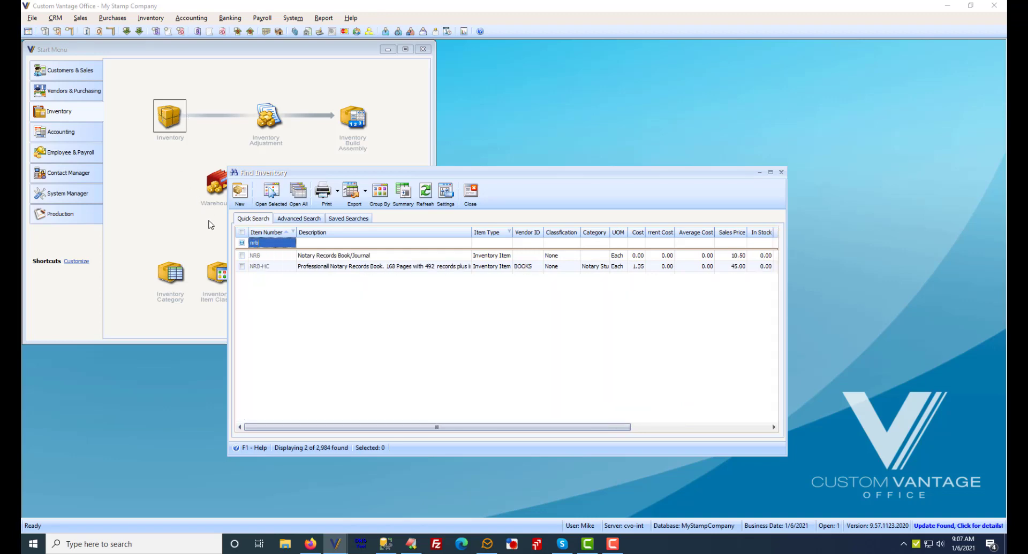
{"action": "left_click", "coordinate": [241, 256]}
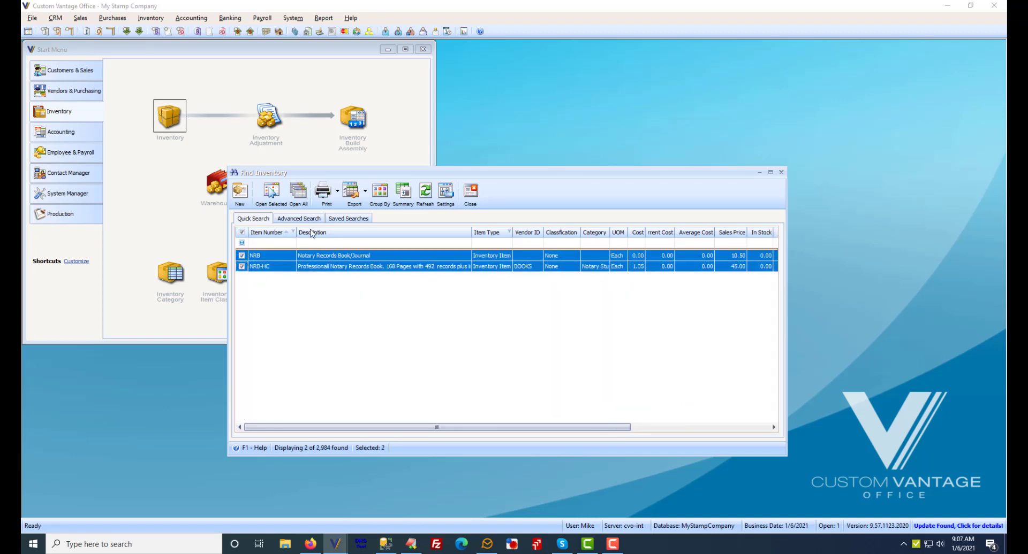
{"action": "left_click", "coordinate": [272, 193]}
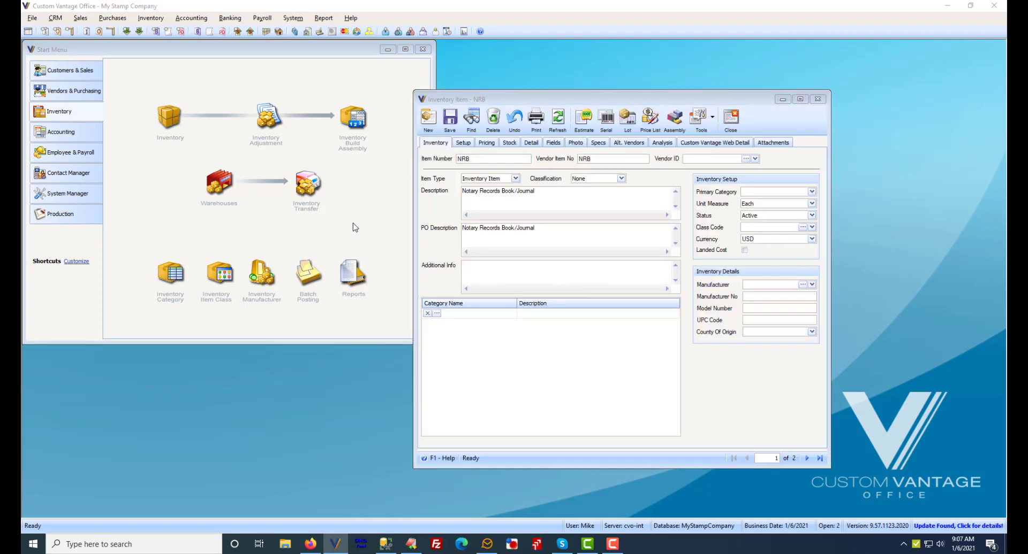
{"action": "left_click", "coordinate": [806, 458]}
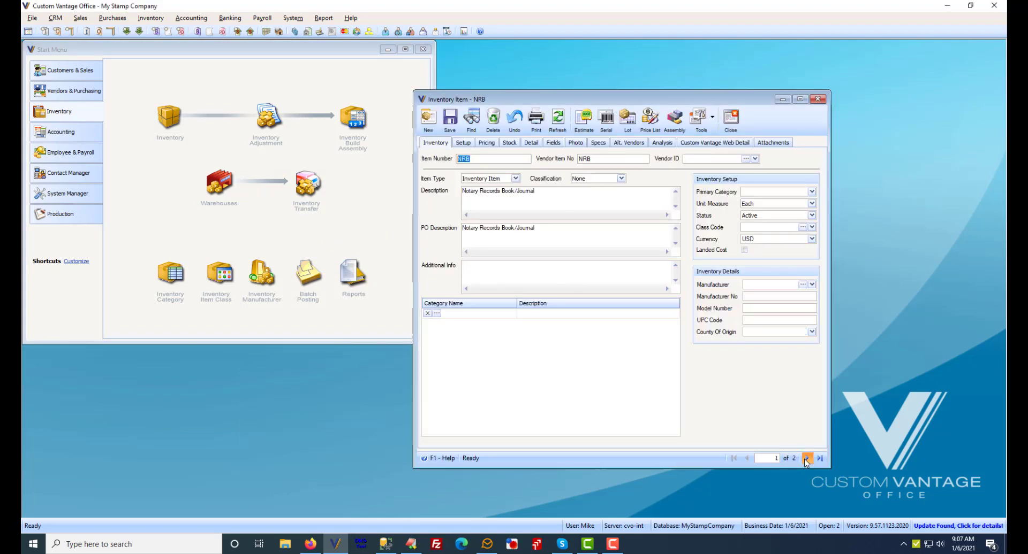
Step: Give item NRB-HC a second unit, CS, with unit quantity 10, and save
{"action": "left_click", "coordinate": [463, 143]}
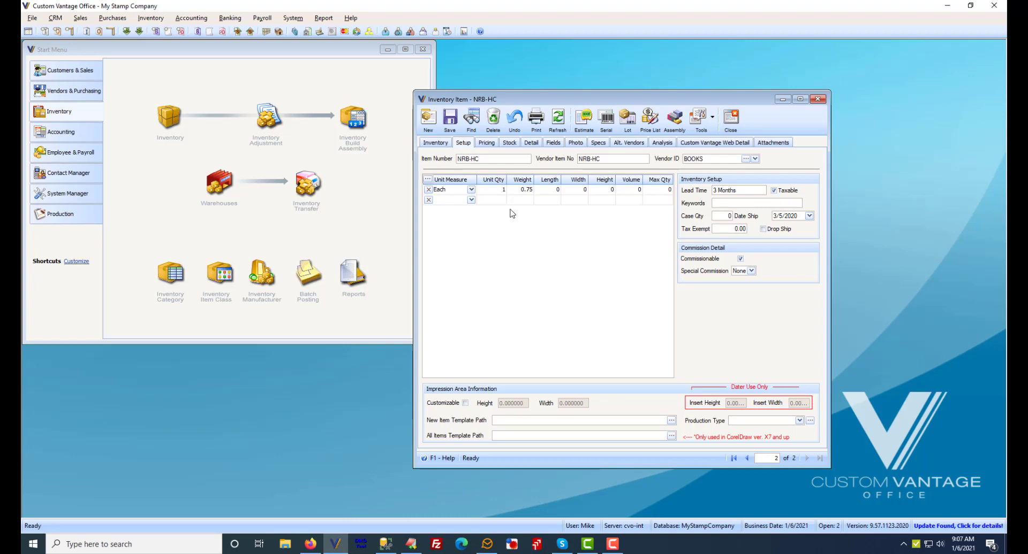
{"action": "left_click", "coordinate": [471, 200]}
{"action": "left_click", "coordinate": [436, 248]}
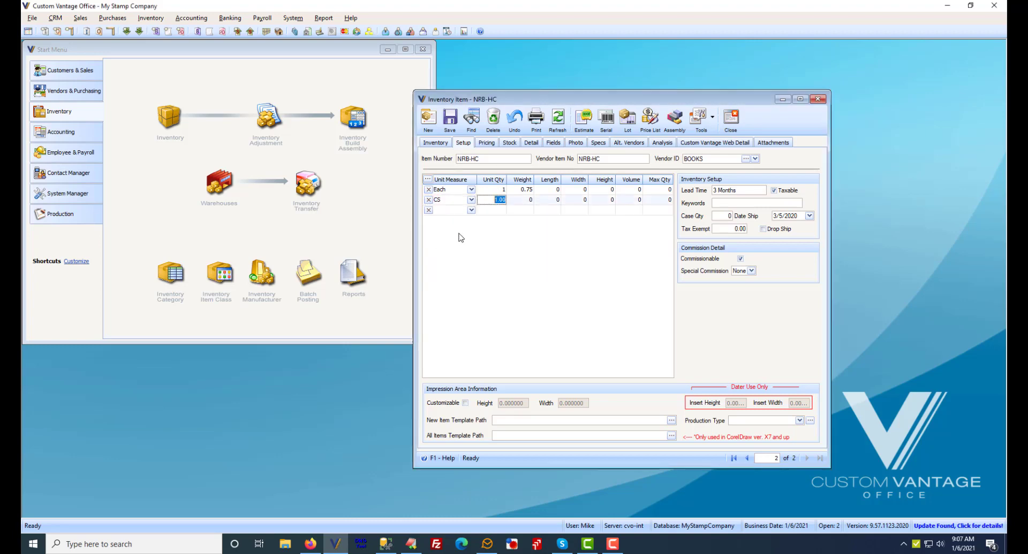
{"action": "type", "text": "10"}
{"action": "key", "text": "ctrl+s"}
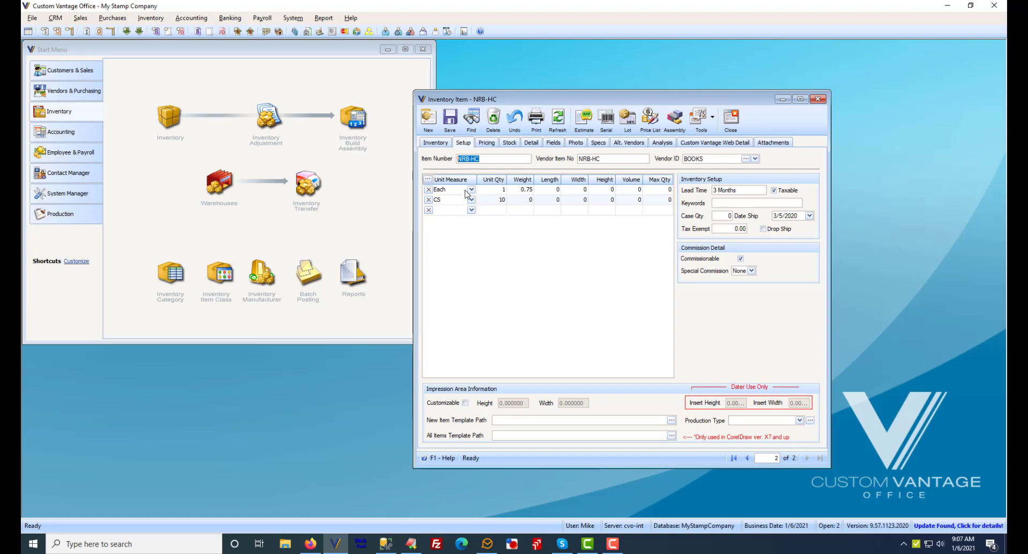
Step: Return to item NRB and check its CS unit (quantity 68, weight 38)
{"action": "left_click", "coordinate": [746, 458]}
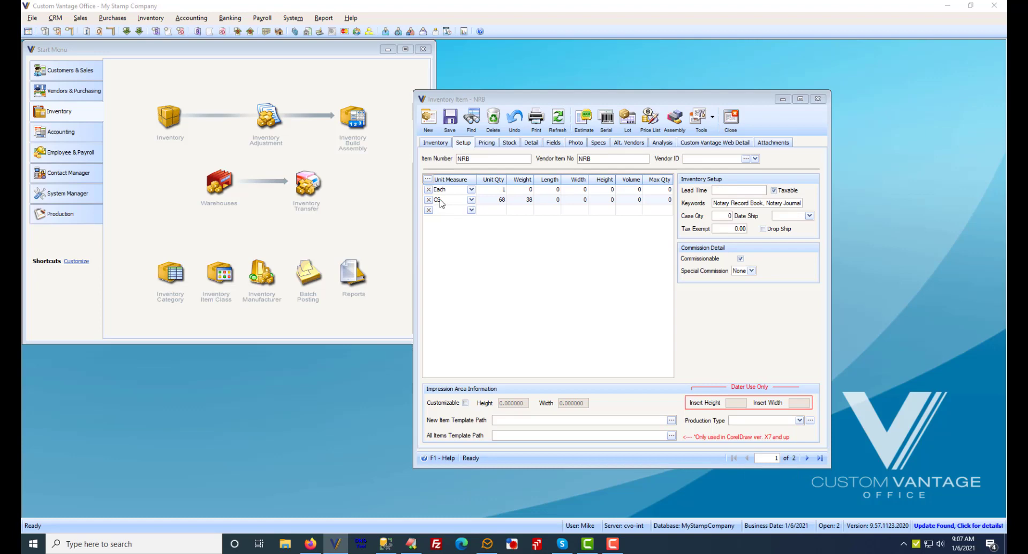
{"action": "left_click", "coordinate": [516, 200]}
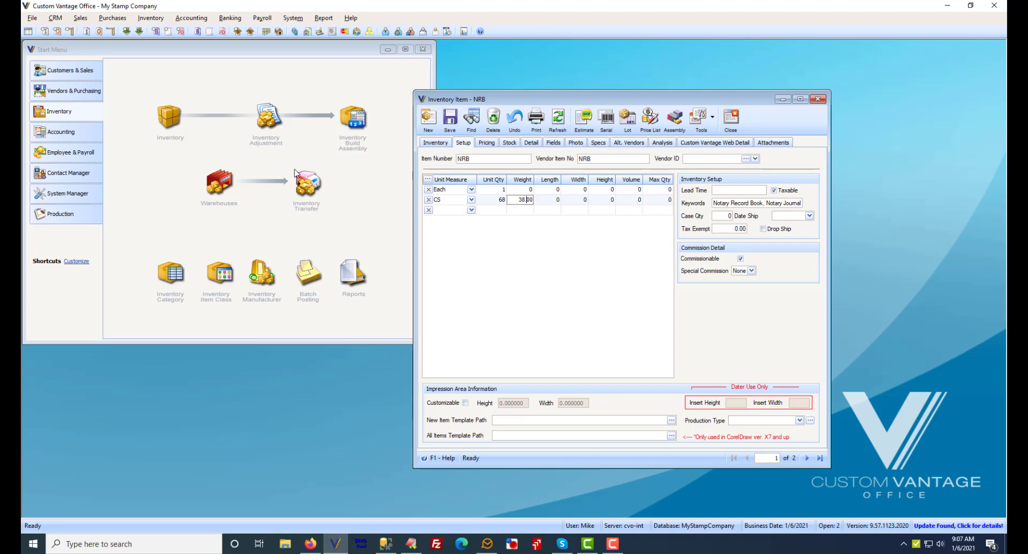
{"action": "left_click", "coordinate": [85, 90]}
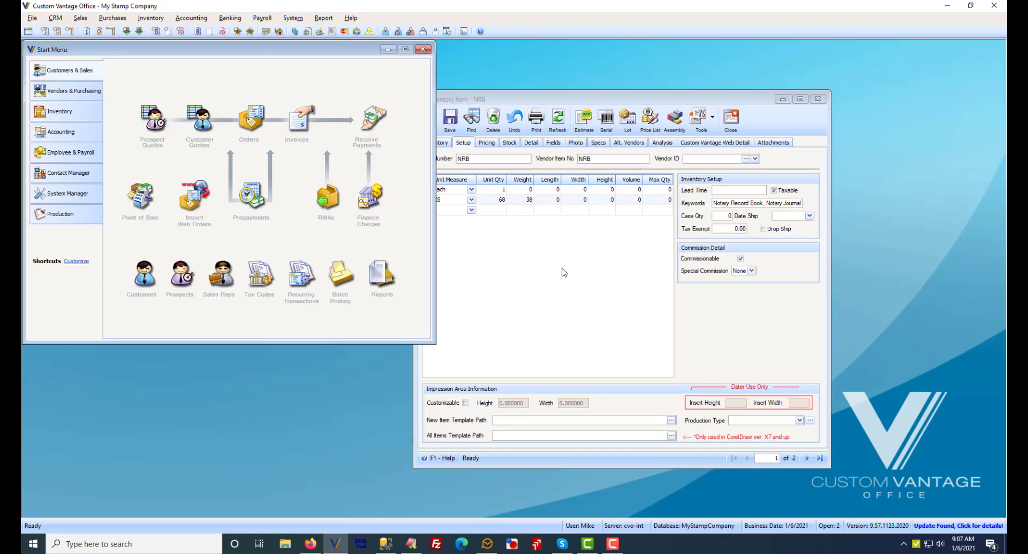
Step: Start a new order for customer Secrets Keepers (BC10004A), accepting the past-due warning
{"action": "left_click", "coordinate": [251, 119]}
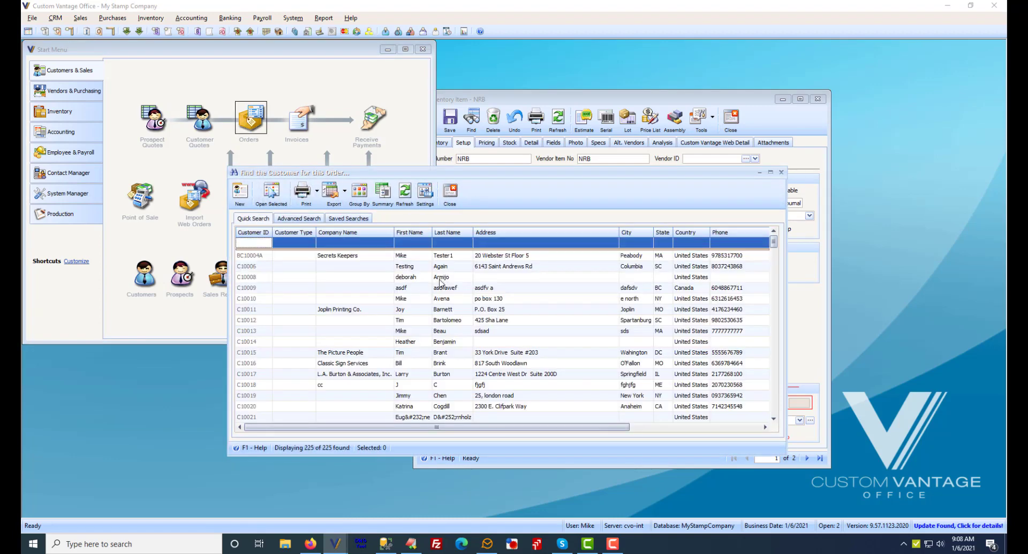
{"action": "left_click", "coordinate": [442, 256]}
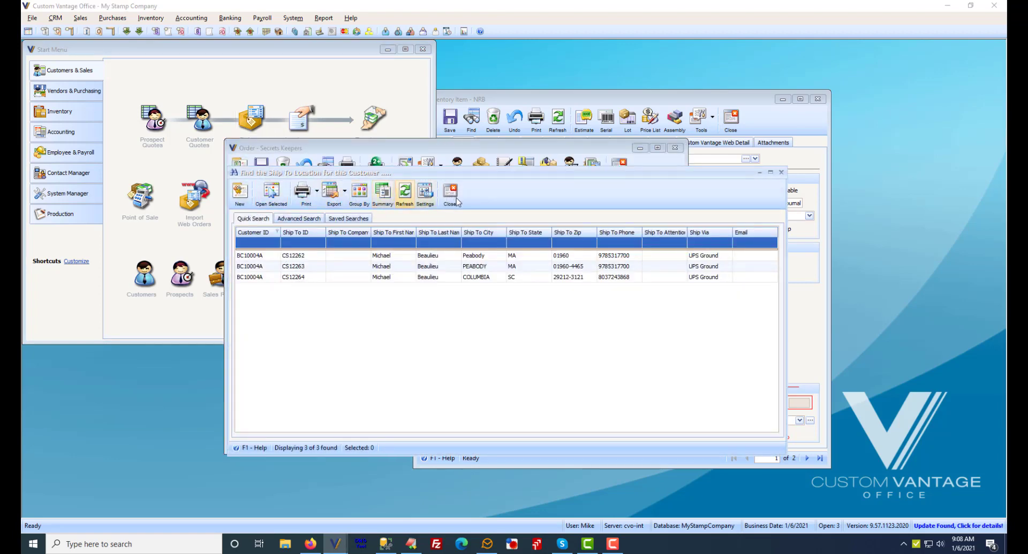
{"action": "left_click", "coordinate": [452, 199]}
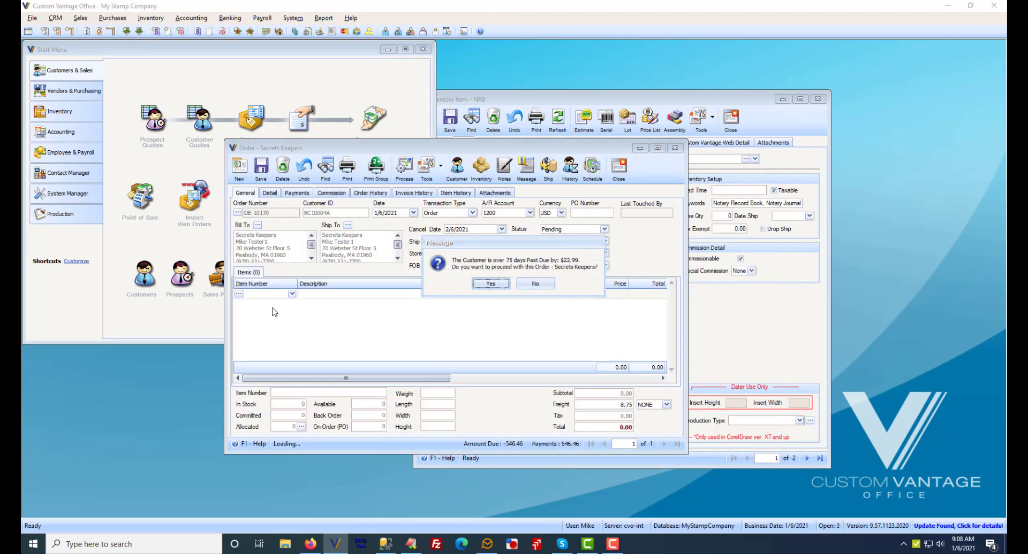
{"action": "left_click", "coordinate": [498, 286]}
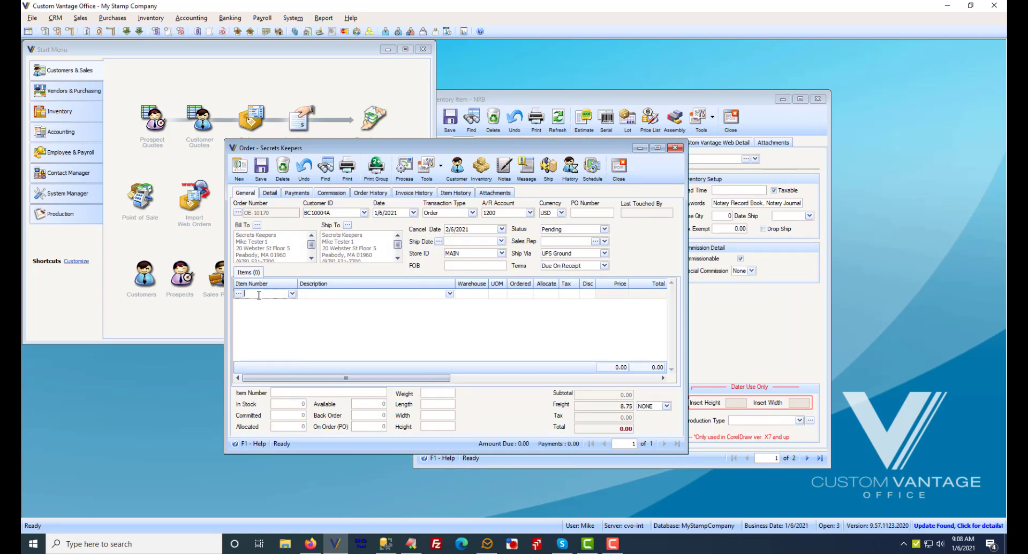
Step: Add the NRB Notary Records Book/Journal from MAIN at 10.50 Each, then view units of measure
{"action": "type", "text": "nrb"}
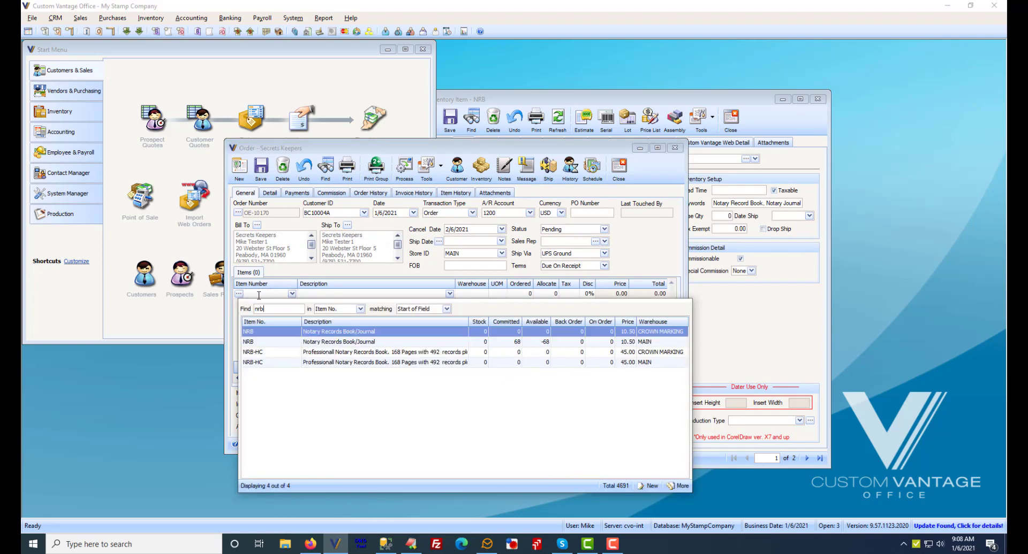
{"action": "double_click", "coordinate": [343, 342]}
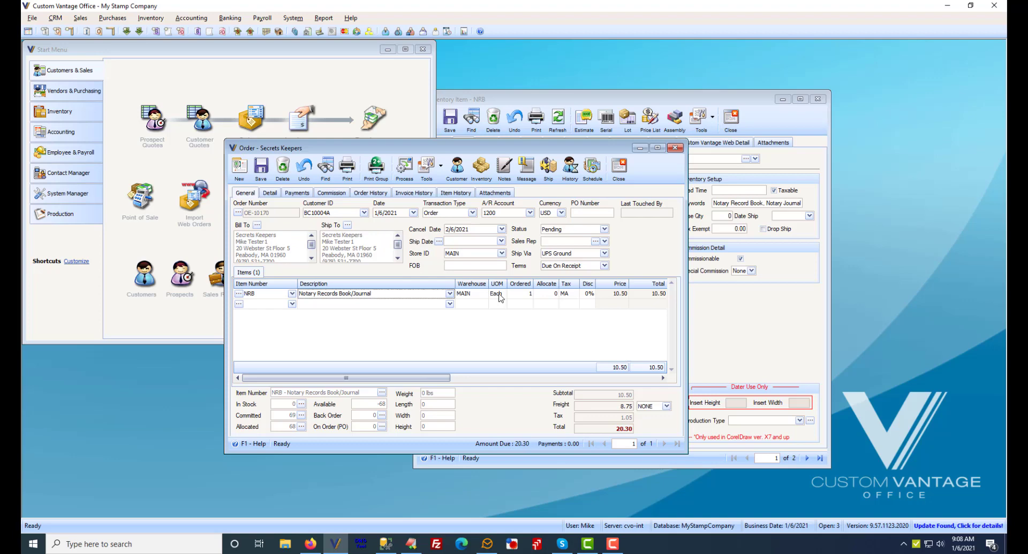
{"action": "left_click", "coordinate": [143, 19]}
{"action": "left_click", "coordinate": [167, 106]}
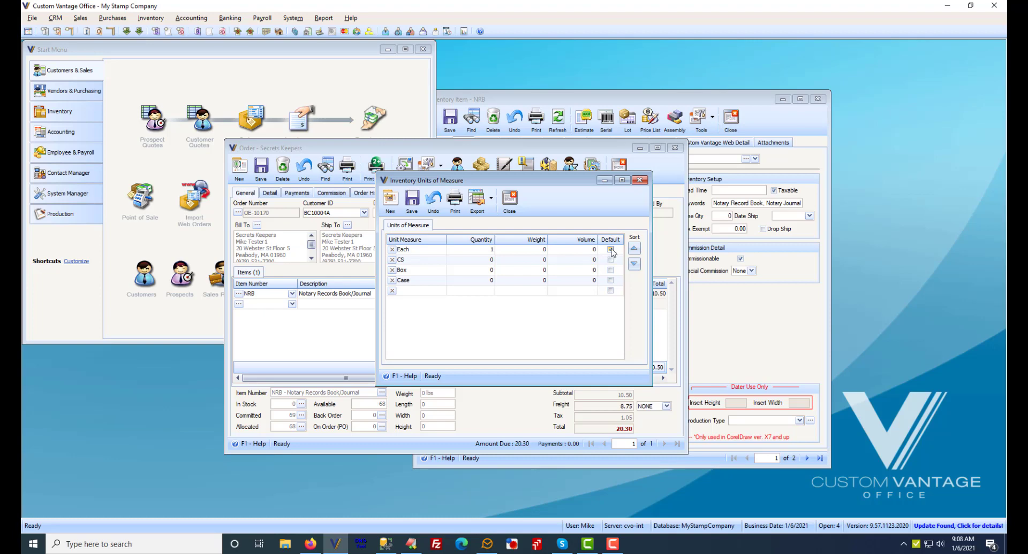
Step: Set the NRB line's ordered quantity to 0 and its unit to CS, priced 714.00
{"action": "left_click", "coordinate": [512, 201]}
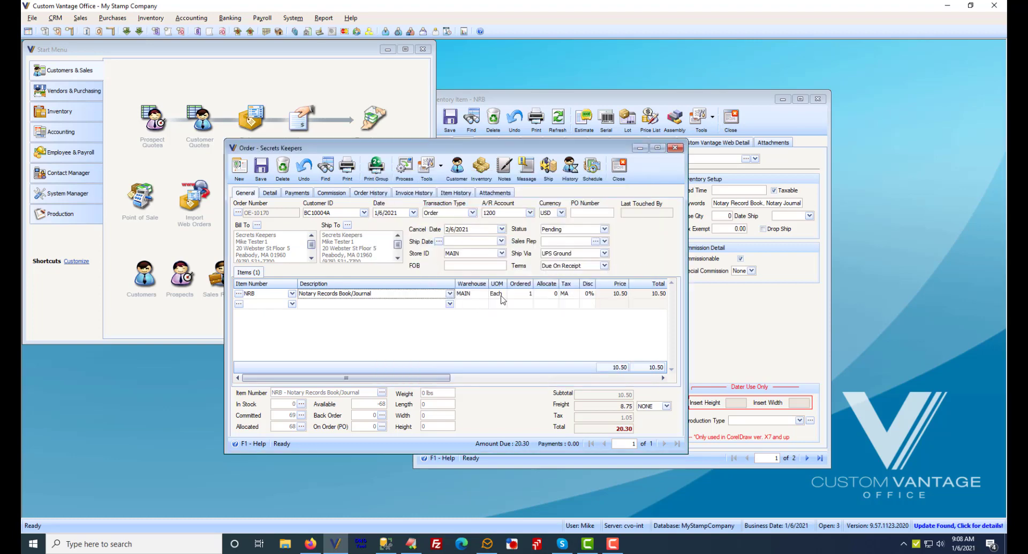
{"action": "left_click", "coordinate": [527, 295]}
{"action": "type", "text": "0"}
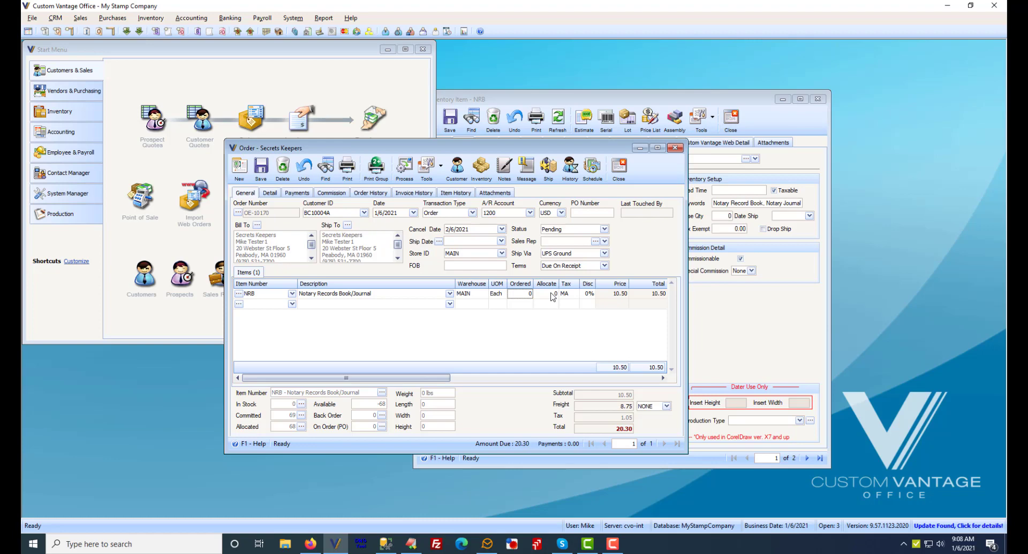
{"action": "left_click", "coordinate": [507, 295]}
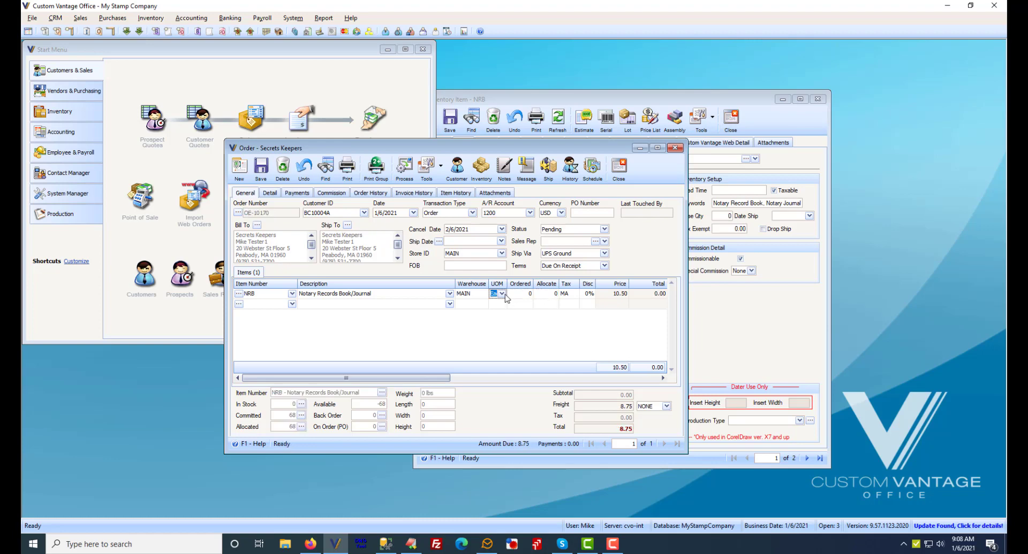
{"action": "left_click", "coordinate": [503, 294]}
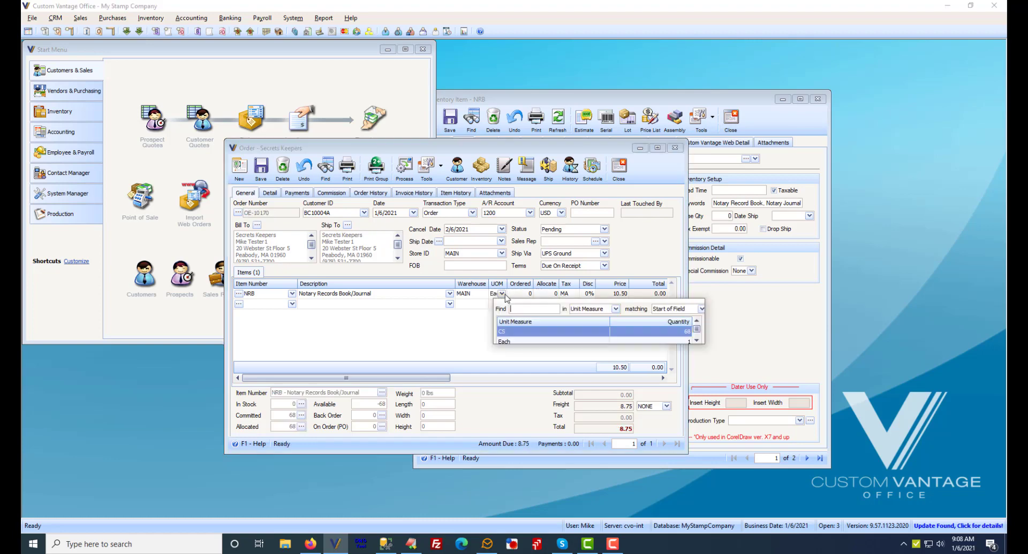
{"action": "left_click", "coordinate": [508, 336]}
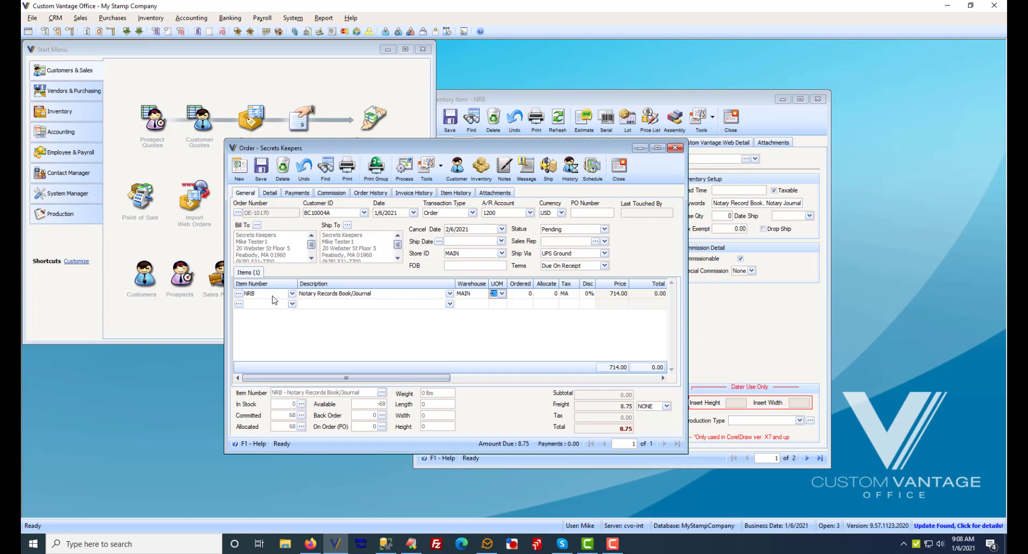
{"action": "left_click", "coordinate": [272, 296]}
Step: Check the CS unit quantity on the NRB inventory item's setup
{"action": "left_click", "coordinate": [528, 103]}
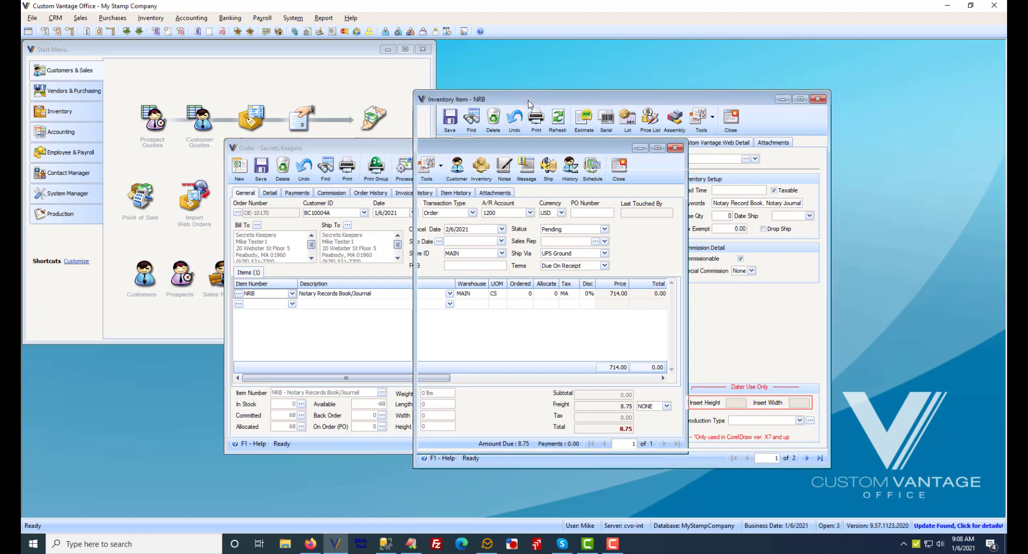
{"action": "left_click", "coordinate": [492, 200]}
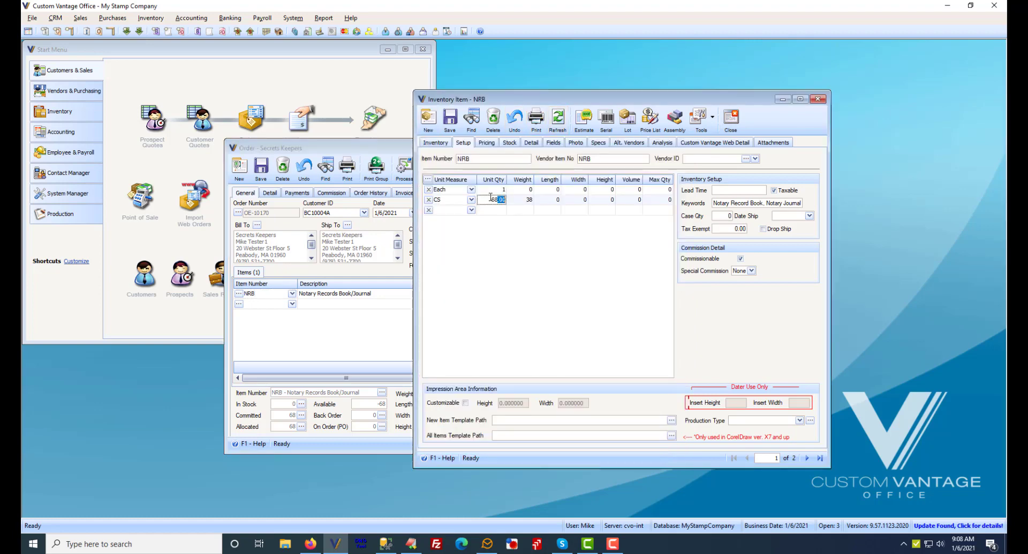
{"action": "double_click", "coordinate": [490, 198]}
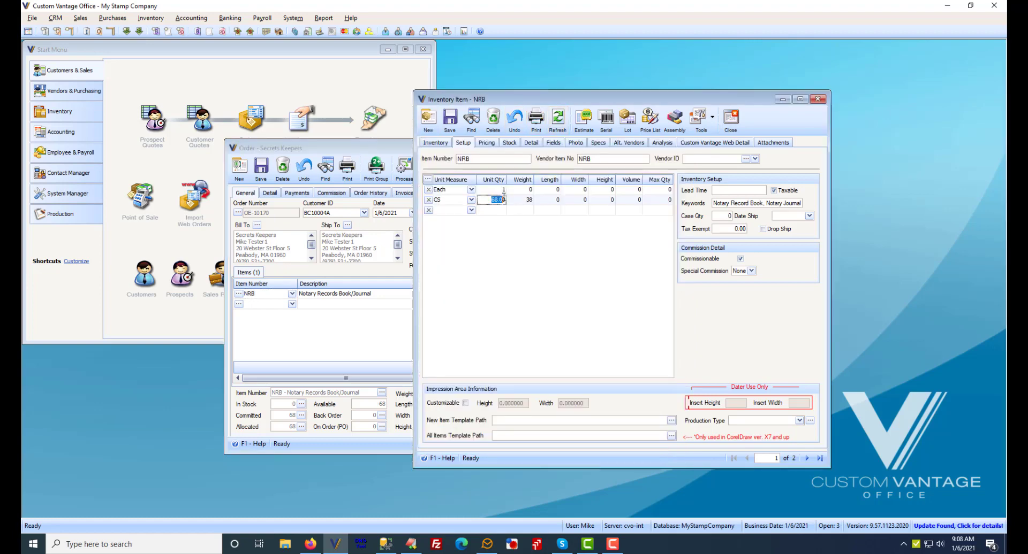
Step: Order and allocate 1 CS of NRB, saving the order at a 794.15 total
{"action": "left_click", "coordinate": [394, 154]}
{"action": "left_click", "coordinate": [526, 295]}
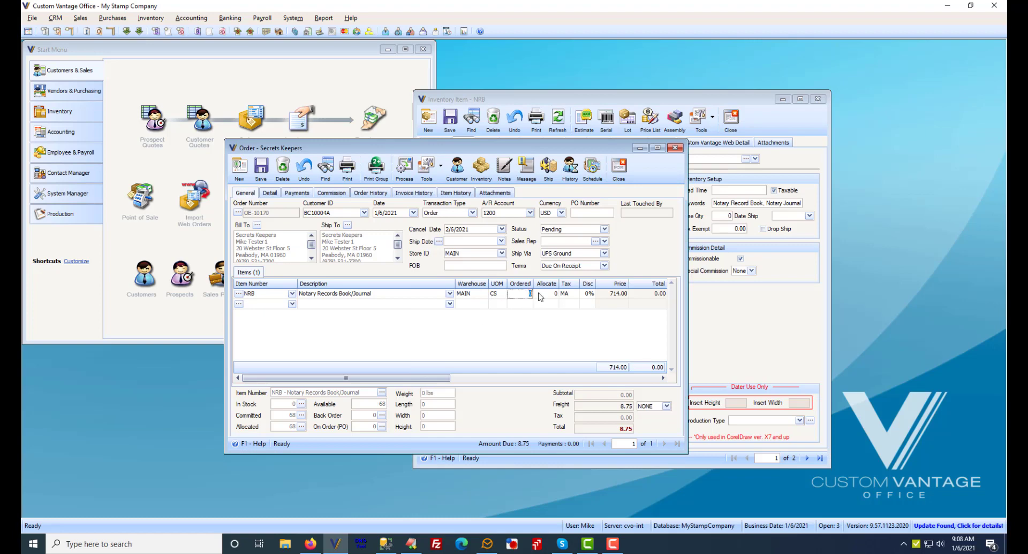
{"action": "type", "text": "1"}
{"action": "key", "text": "ctrl+s"}
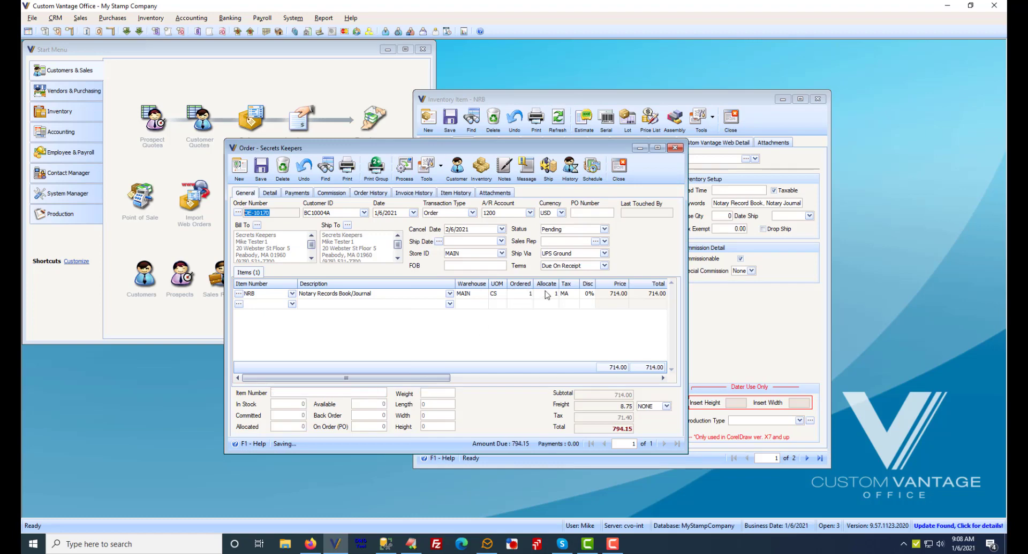
{"action": "left_click", "coordinate": [546, 294]}
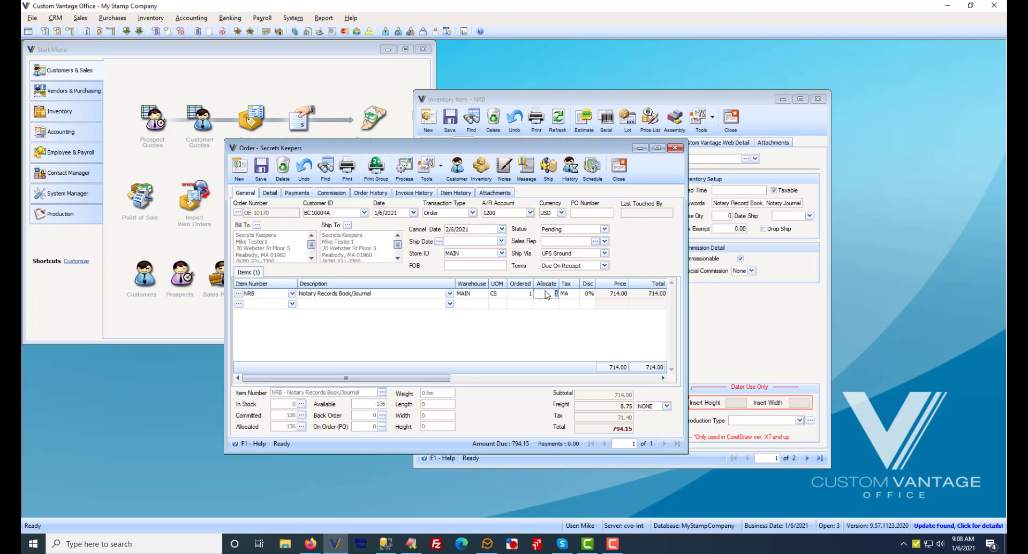
{"action": "left_click", "coordinate": [545, 334]}
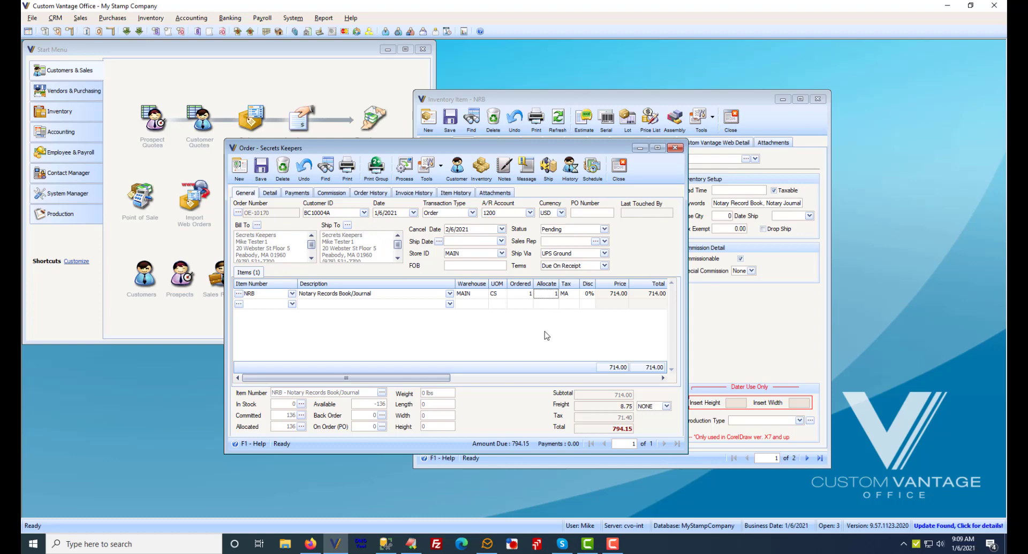